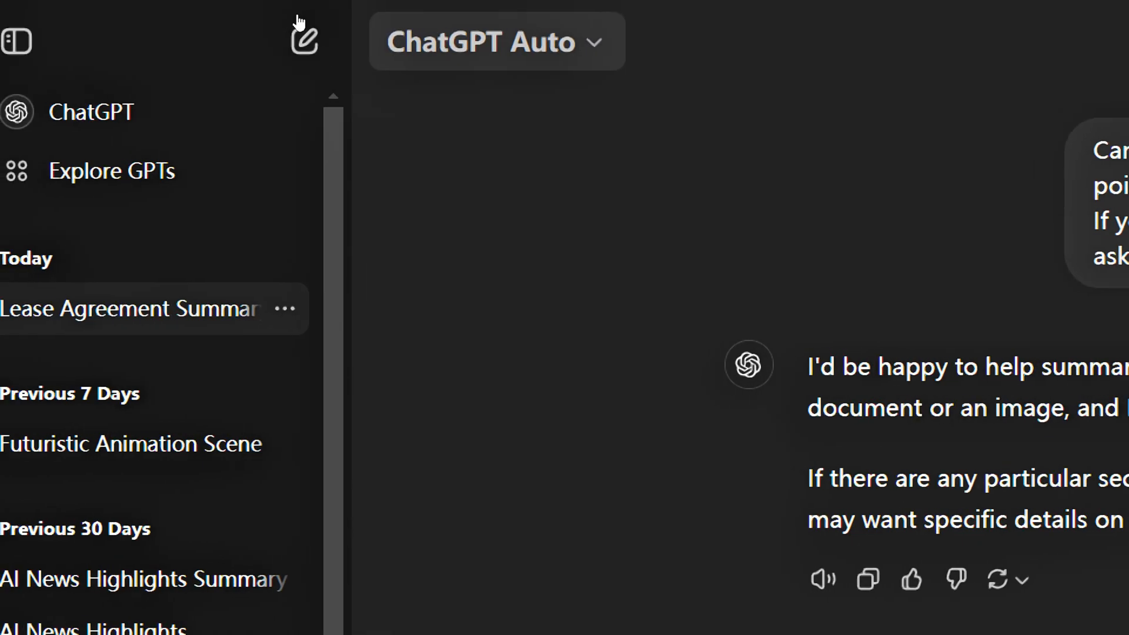
Step: Turn on Temporary chat for the ChatGPT Auto model
{"action": "left_click", "coordinate": [555, 34]}
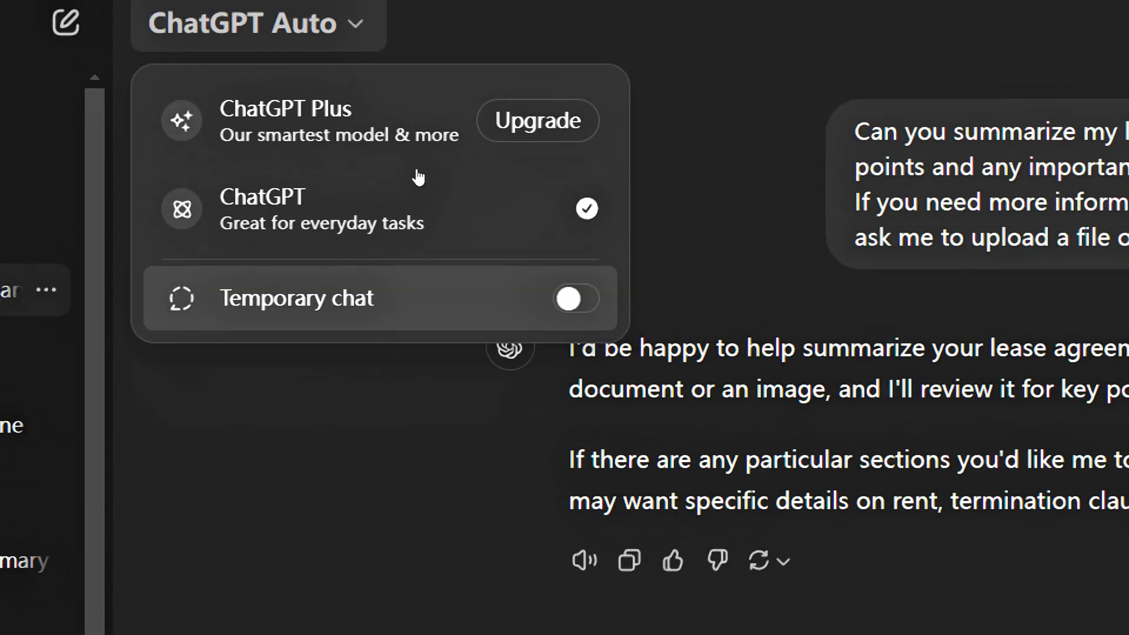
{"action": "left_click", "coordinate": [813, 318]}
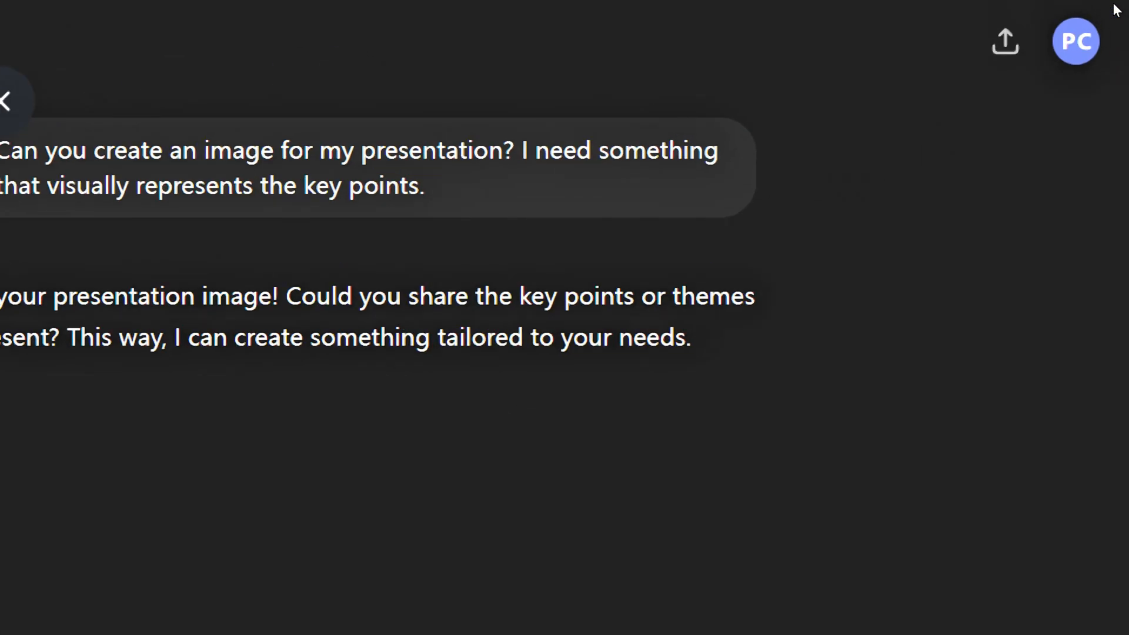
Step: Open the Personalization settings and bring up the management of ChatGPT's stored memories
{"action": "left_click", "coordinate": [1079, 38]}
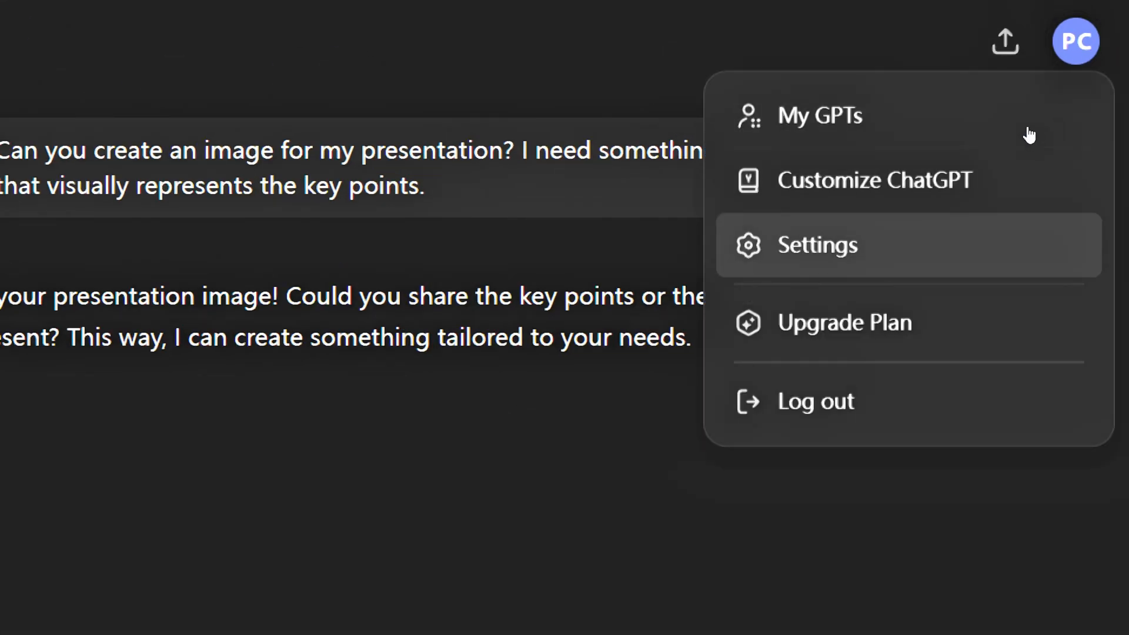
{"action": "left_click", "coordinate": [817, 245]}
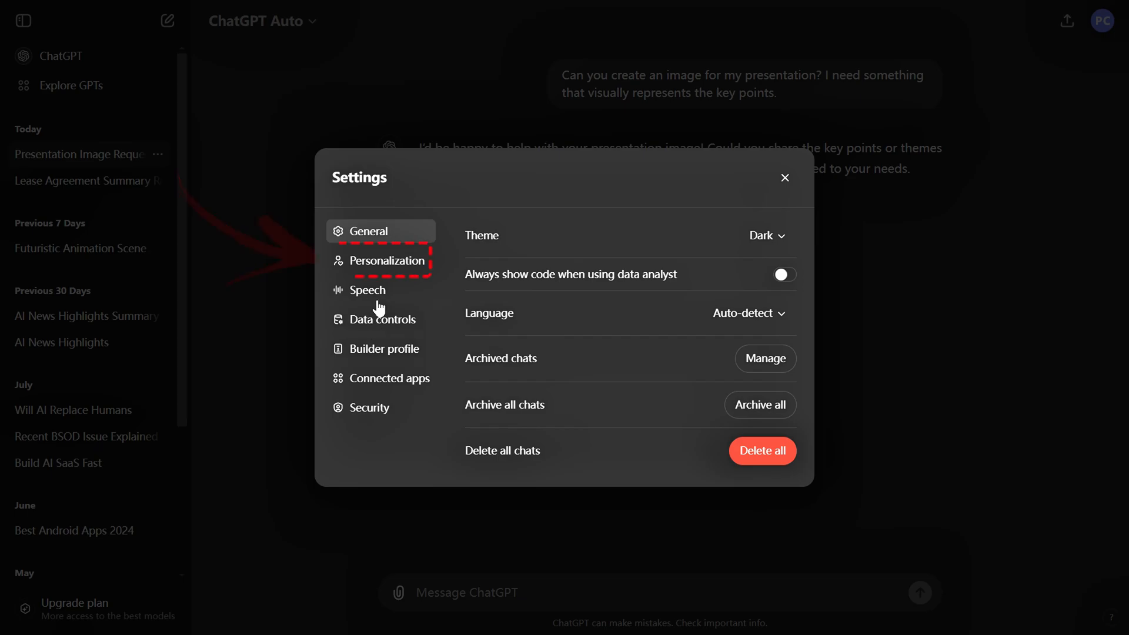
{"action": "left_click", "coordinate": [392, 269]}
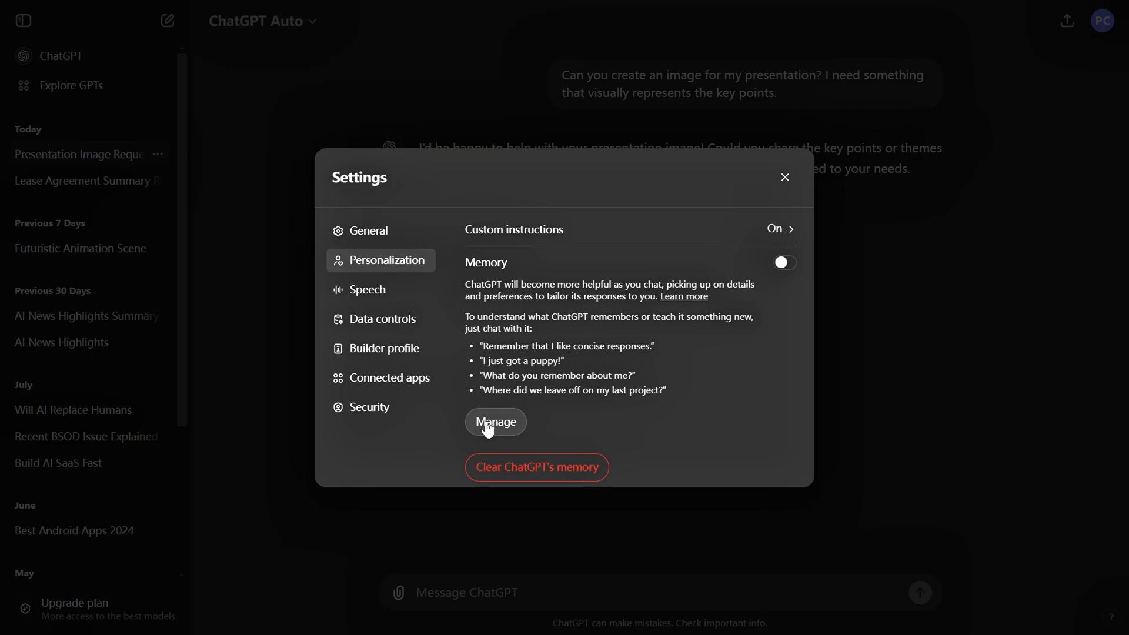
{"action": "left_click", "coordinate": [488, 423]}
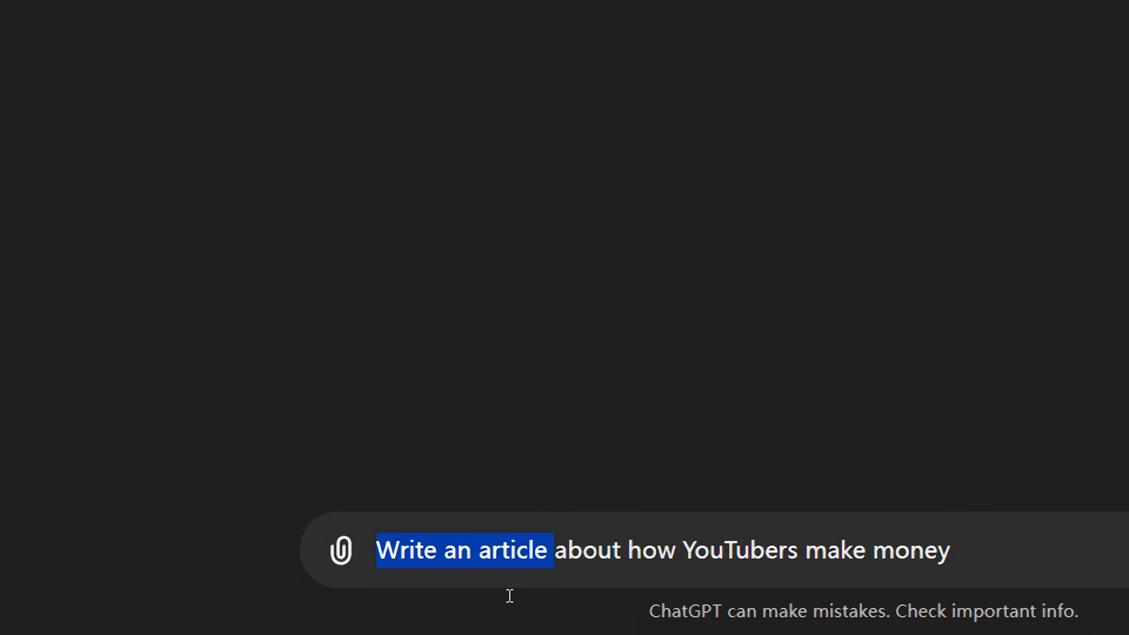
Step: Submit the prompt "Write an article about how YouTubers make money"
{"action": "left_click_drag", "start_coordinate": [509, 594], "coordinate": [855, 626]}
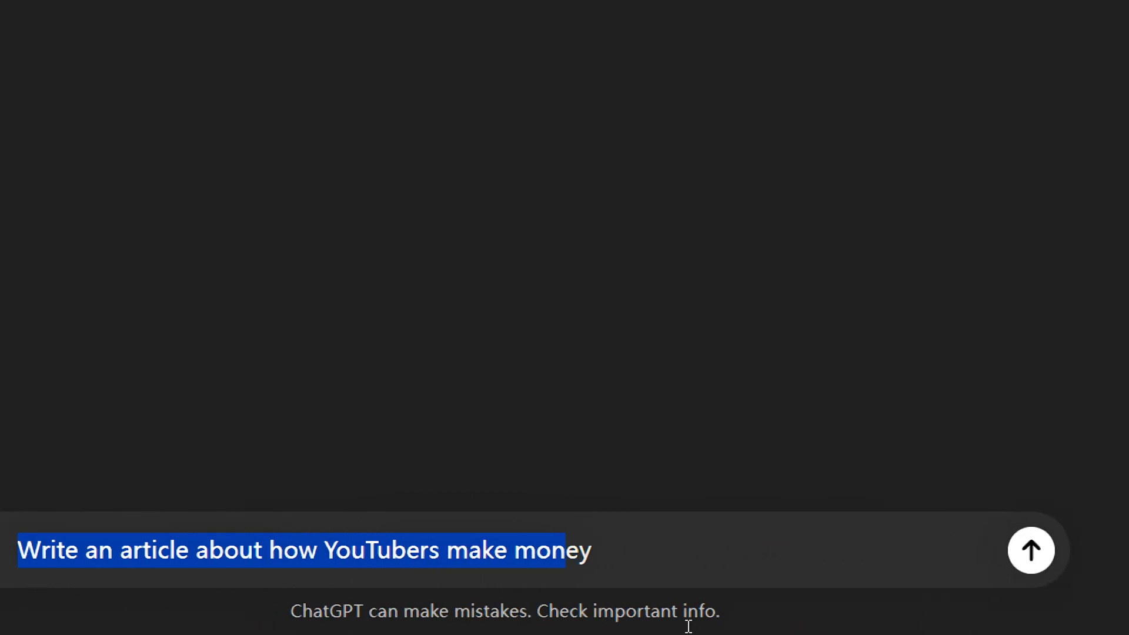
{"action": "left_click_drag", "start_coordinate": [689, 626], "coordinate": [771, 626]}
{"action": "key", "text": "Return"}
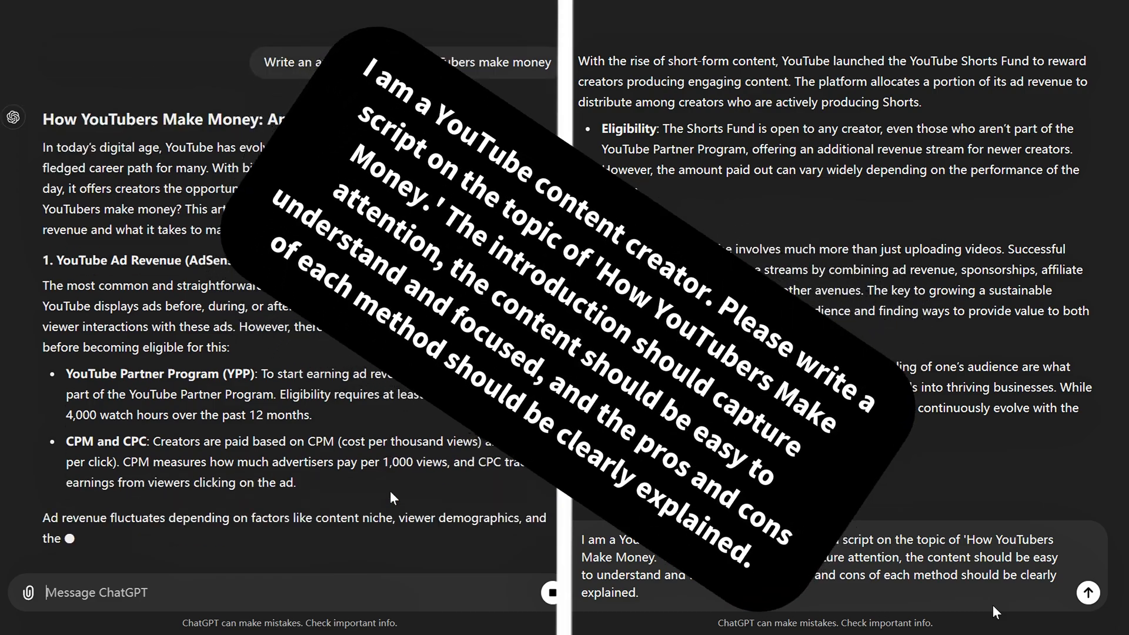
Step: Submit the content creator prompt requesting a 'How YouTubers Make Money' script with an attention-capturing introduction, easy, focused content, and pros and cons of each method
{"action": "key", "text": "Return"}
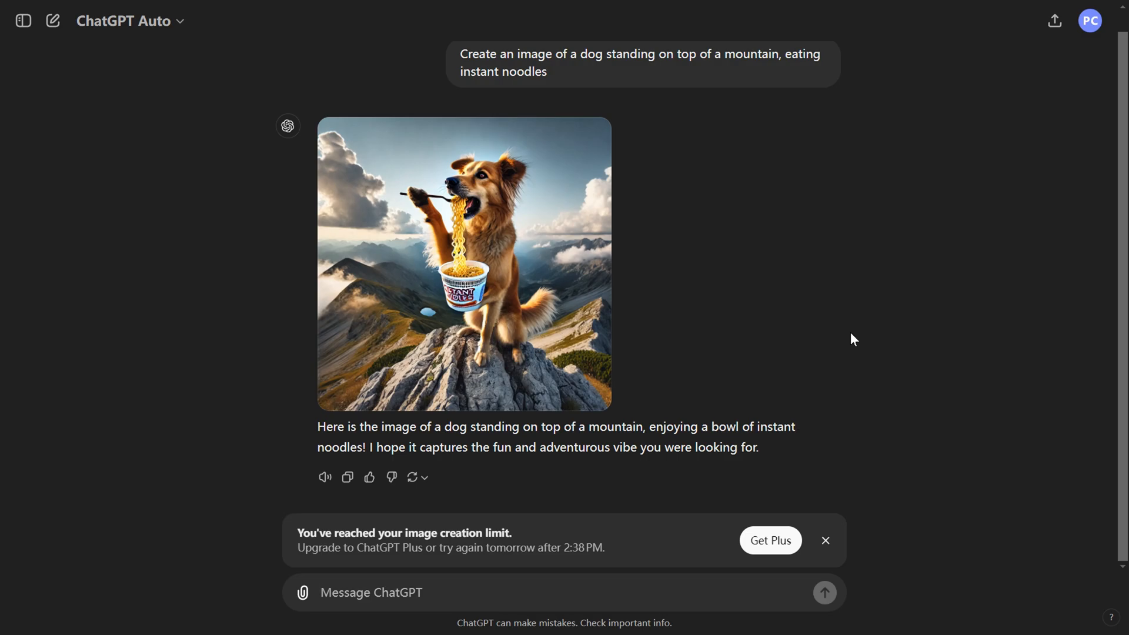
Step: Dismiss the image creation limit notice and set the interface theme to Dark
{"action": "left_click", "coordinate": [833, 544]}
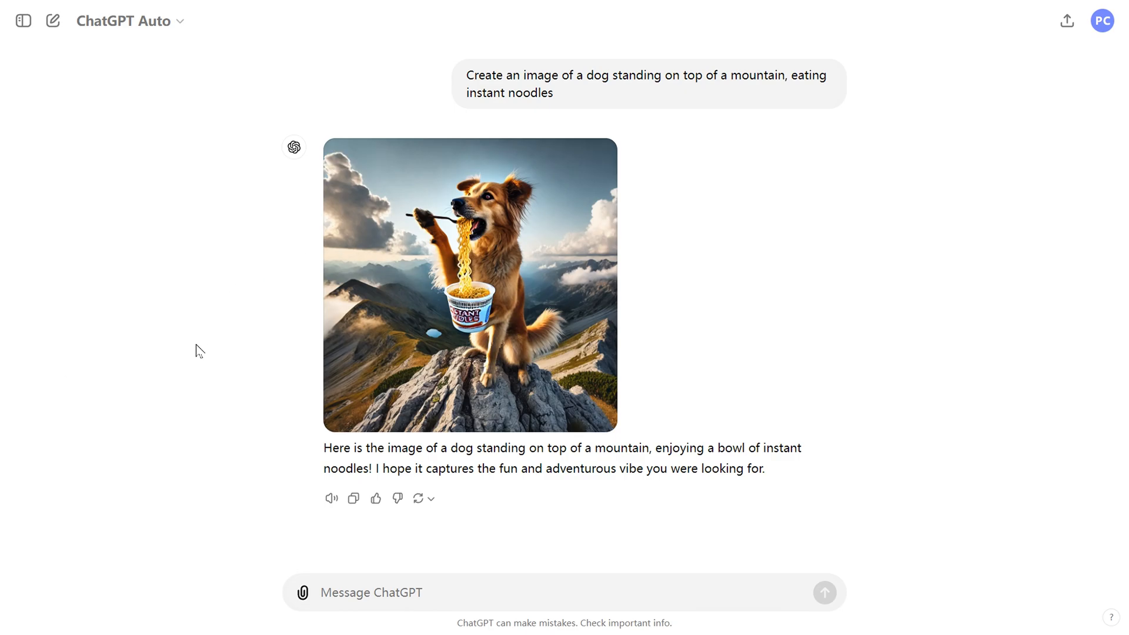
{"action": "left_click", "coordinate": [1103, 20]}
{"action": "left_click", "coordinate": [971, 123]}
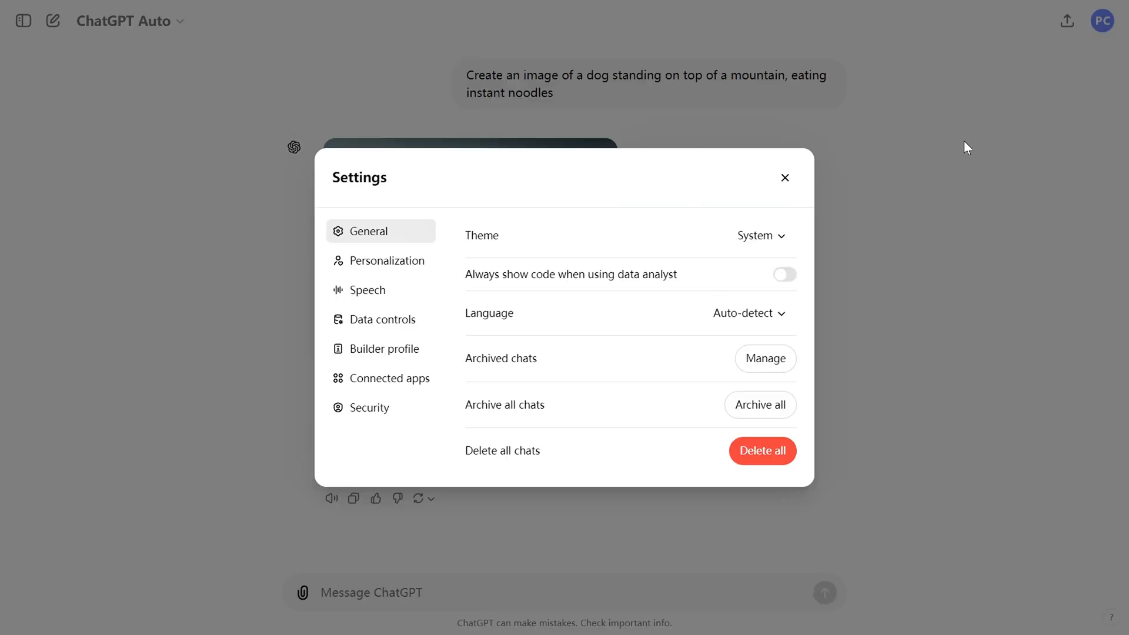
{"action": "left_click", "coordinate": [773, 237]}
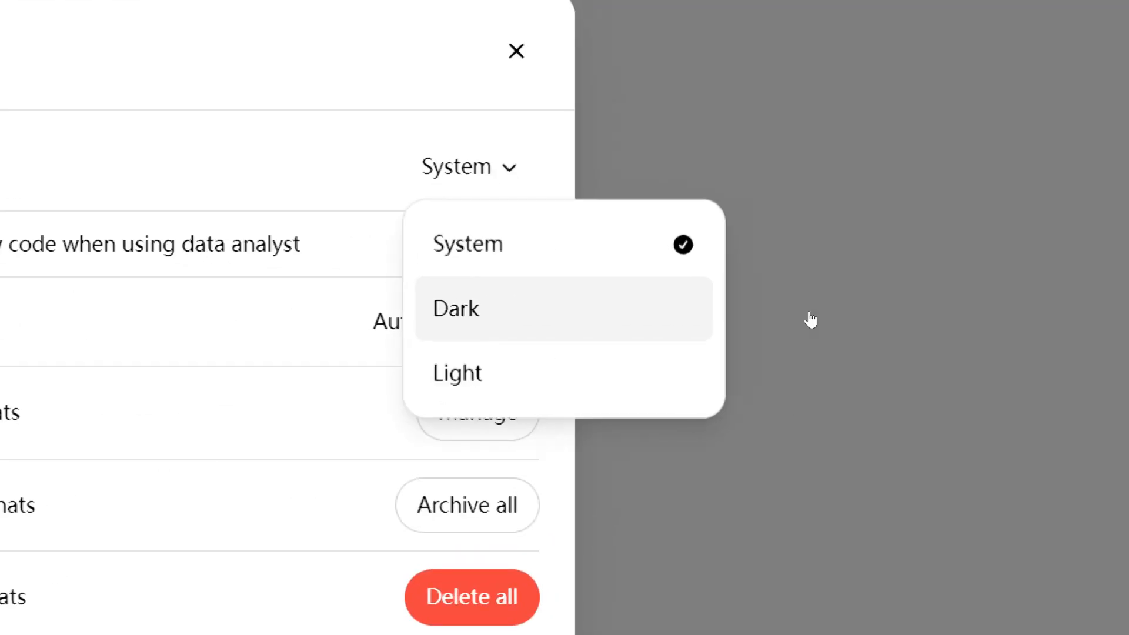
{"action": "left_click", "coordinate": [568, 330]}
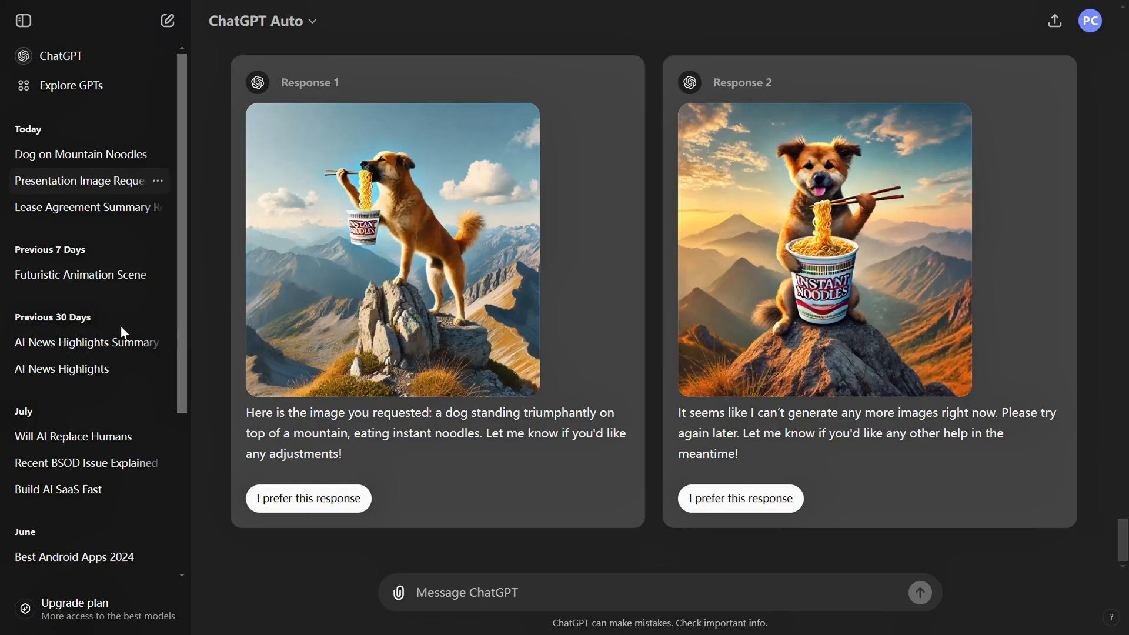
Step: Open the Lease Agreement Summary chat and bring up the Speech settings
{"action": "scroll", "coordinate": [574, 414], "scroll_direction": "up", "scroll_amount": 15}
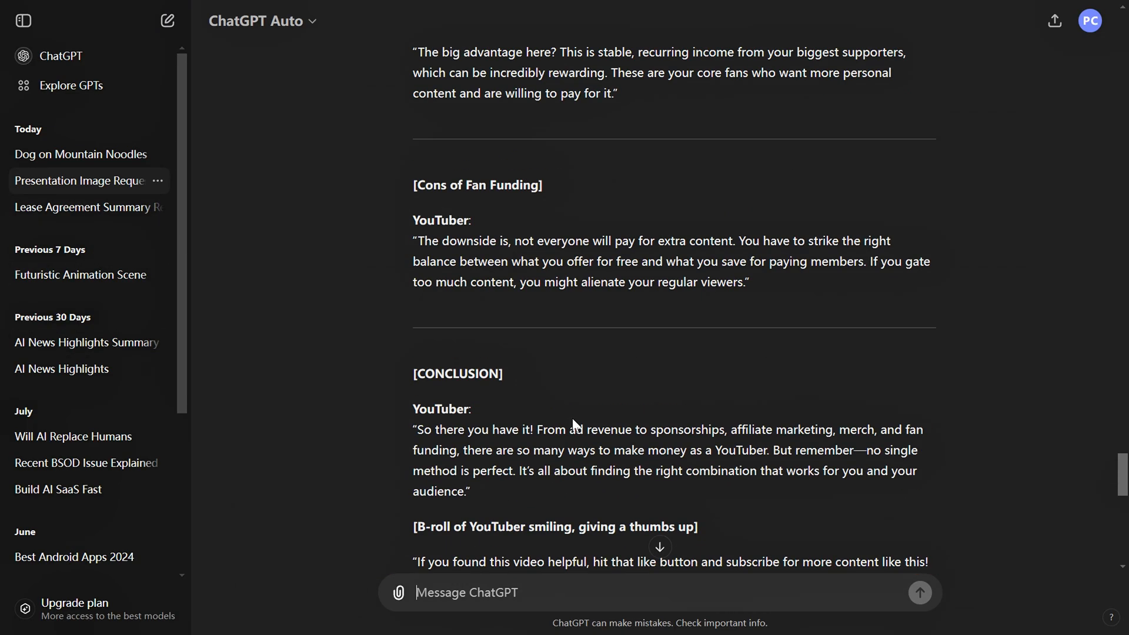
{"action": "left_click", "coordinate": [109, 217]}
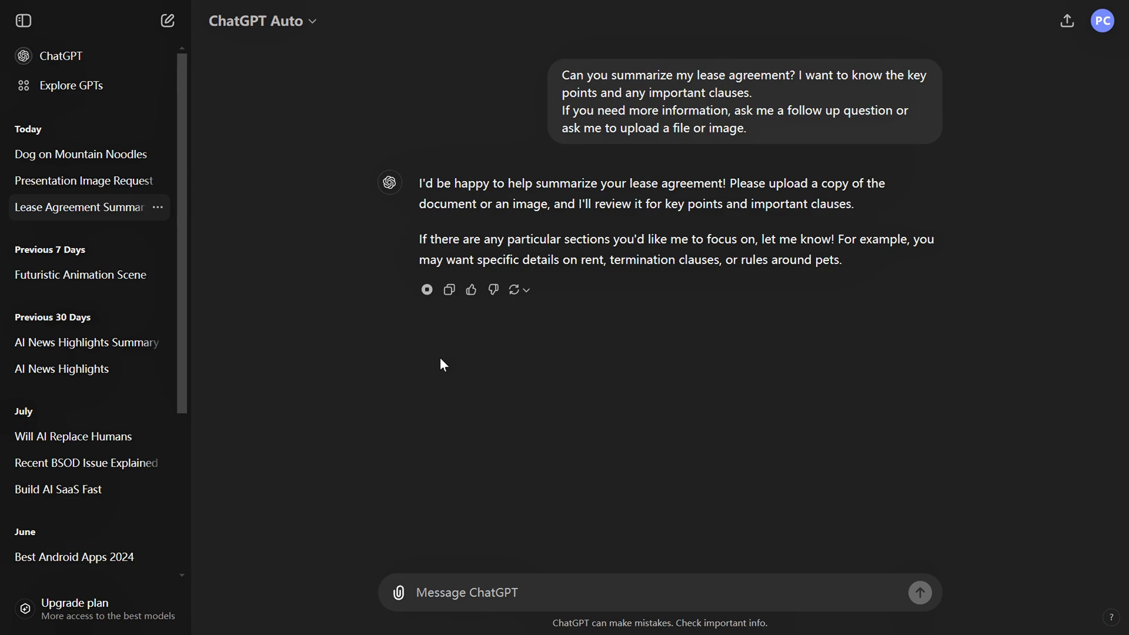
{"action": "left_click", "coordinate": [1102, 22]}
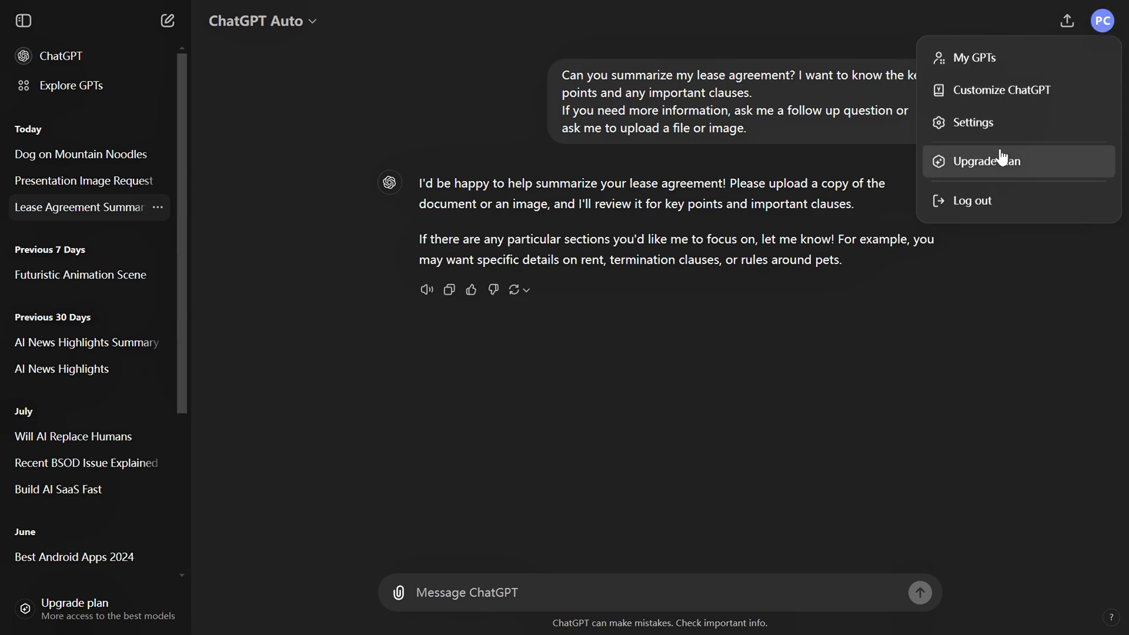
{"action": "left_click", "coordinate": [1000, 125]}
{"action": "left_click", "coordinate": [376, 291]}
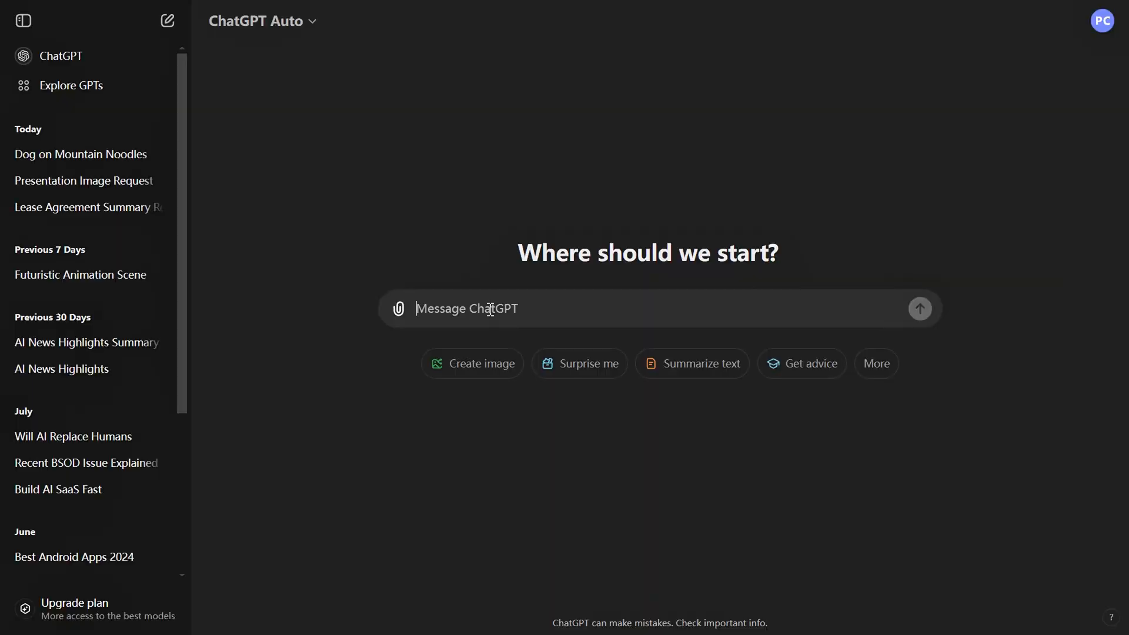
Step: Submit the prompt "organize the character relationships in Black Myth: Wukong into a table." in a new chat
{"action": "type", "text": "organize the character relationships in Black Myth: Wukong into a table."}
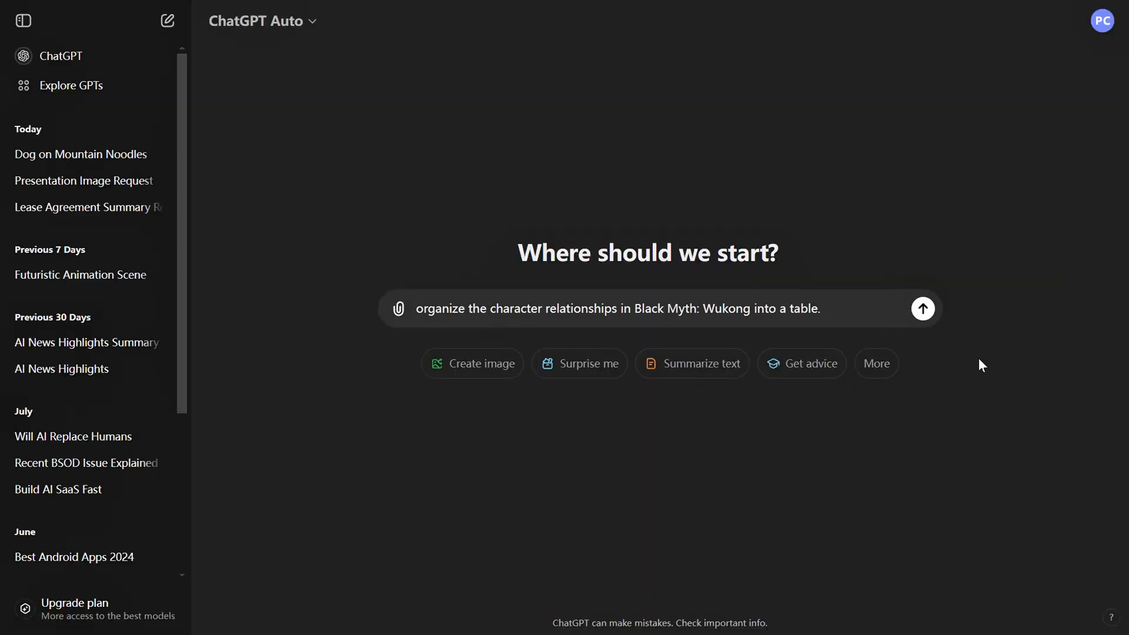
{"action": "left_click", "coordinate": [923, 309]}
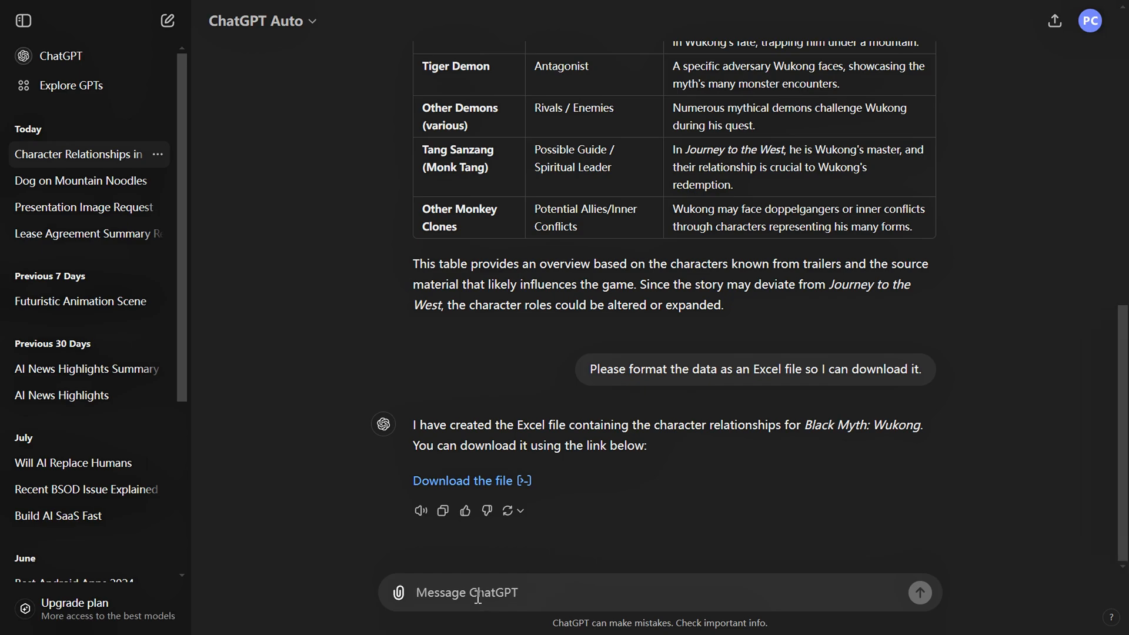
Step: Submit the pasted "ChatGPT Full Tutorial" script with the request "Summarize the following copy into one paragraph", and open the file attachment options
{"action": "key", "text": "ctrl+v"}
{"action": "scroll", "coordinate": [739, 509], "scroll_direction": "up", "scroll_amount": 20}
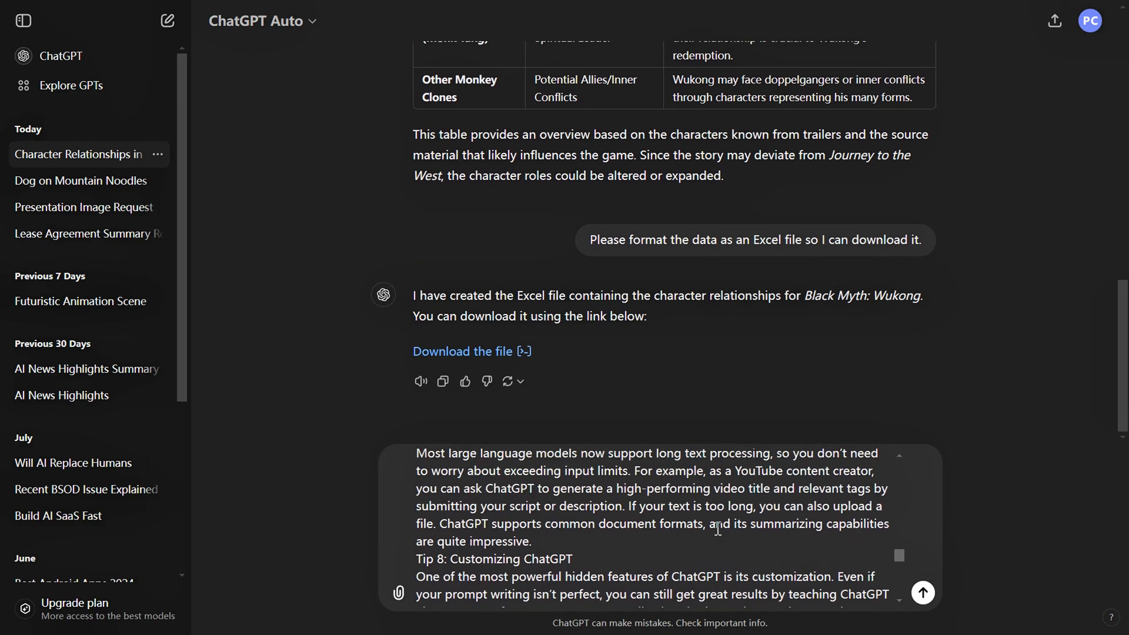
{"action": "scroll", "coordinate": [711, 527], "scroll_direction": "up", "scroll_amount": 5}
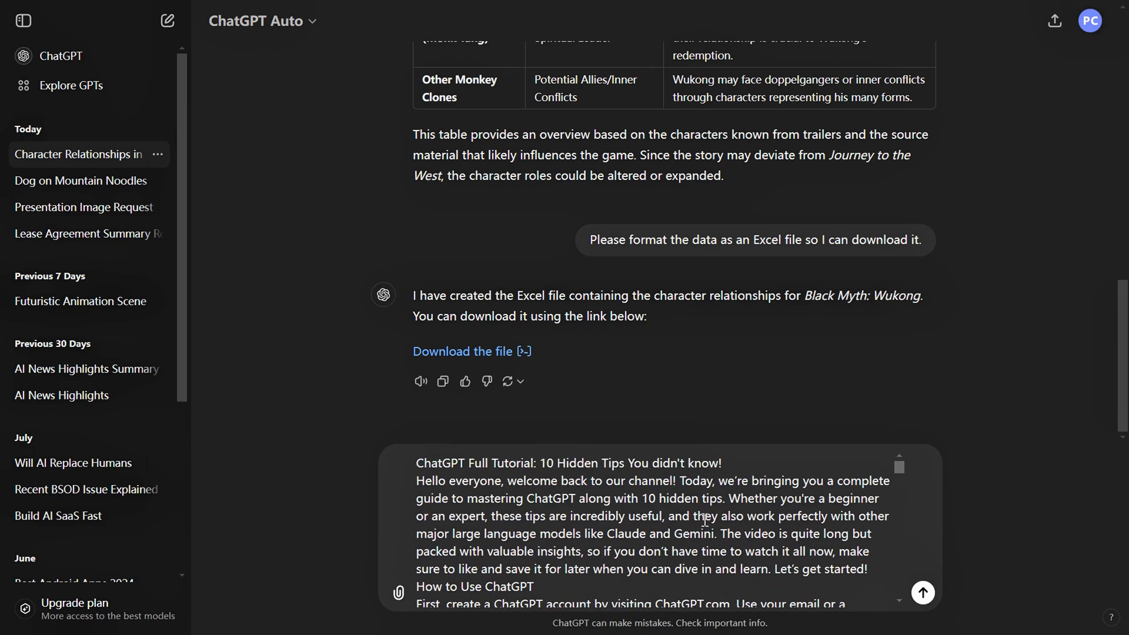
{"action": "scroll", "coordinate": [699, 524], "scroll_direction": "down", "scroll_amount": 20}
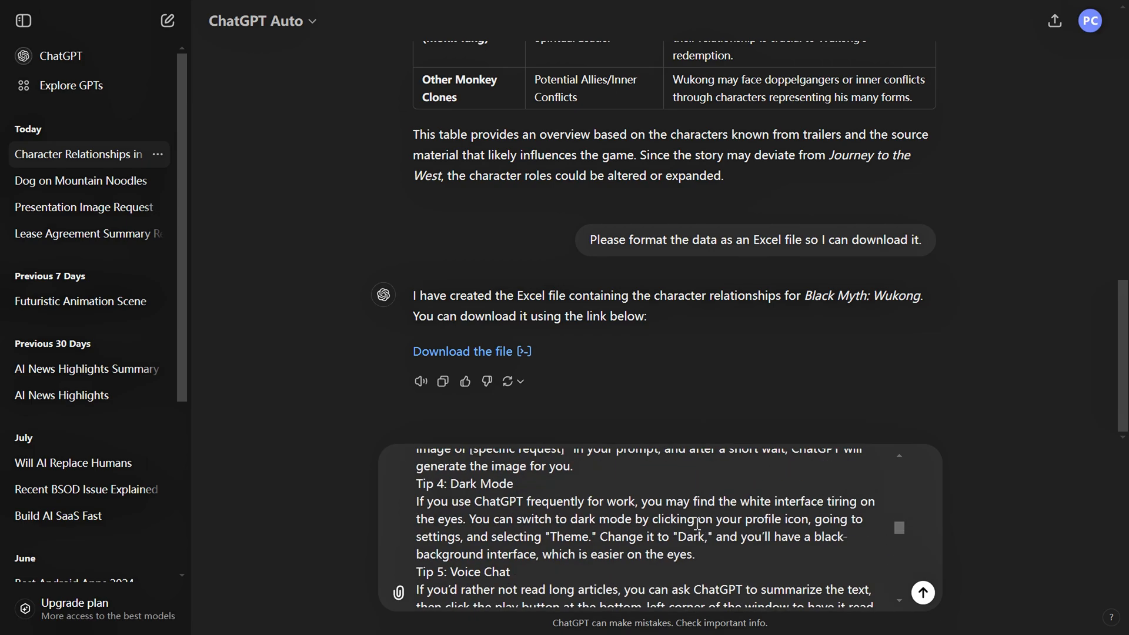
{"action": "key", "text": "Return"}
{"action": "scroll", "coordinate": [783, 400], "scroll_direction": "up", "scroll_amount": 20}
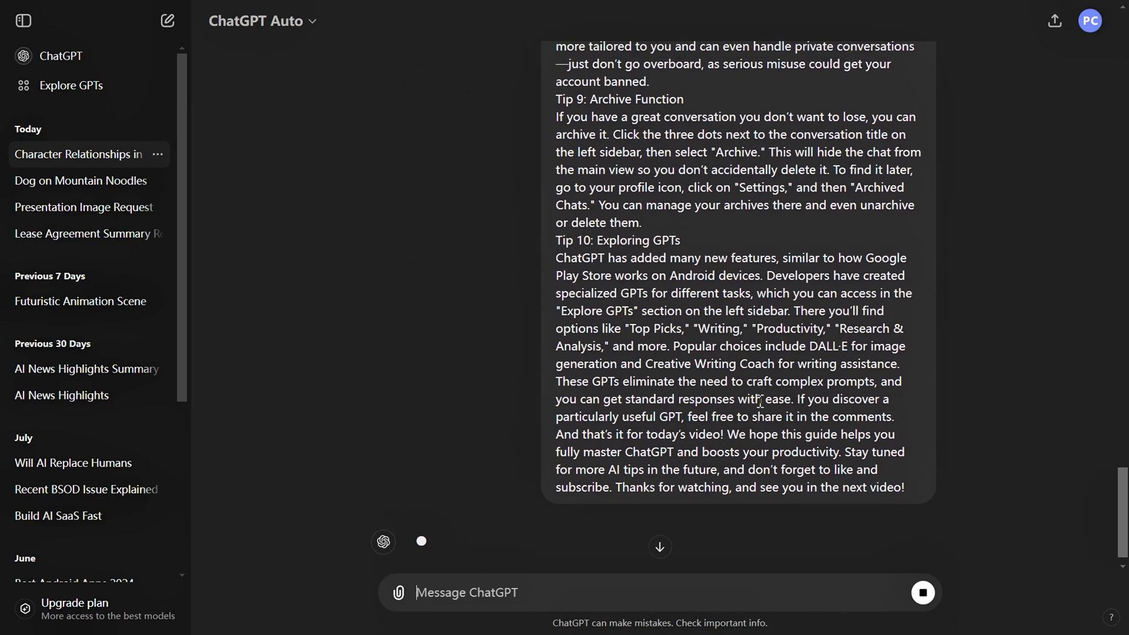
{"action": "scroll", "coordinate": [784, 400], "scroll_direction": "up", "scroll_amount": 16}
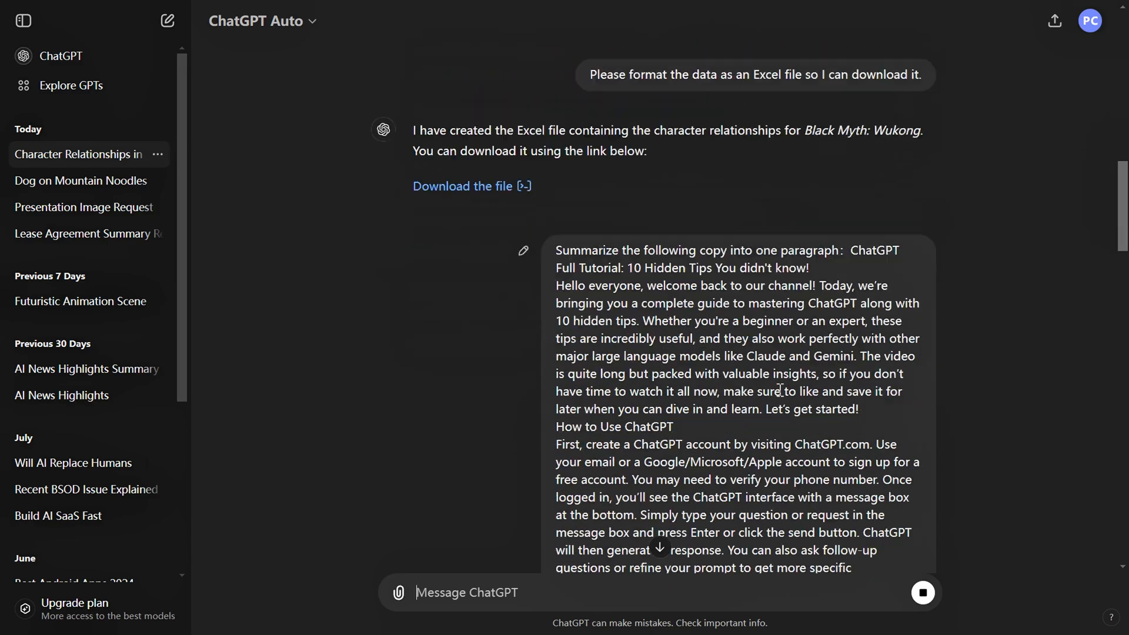
{"action": "scroll", "coordinate": [782, 388], "scroll_direction": "down", "scroll_amount": 20}
{"action": "scroll", "coordinate": [779, 379], "scroll_direction": "down", "scroll_amount": 15}
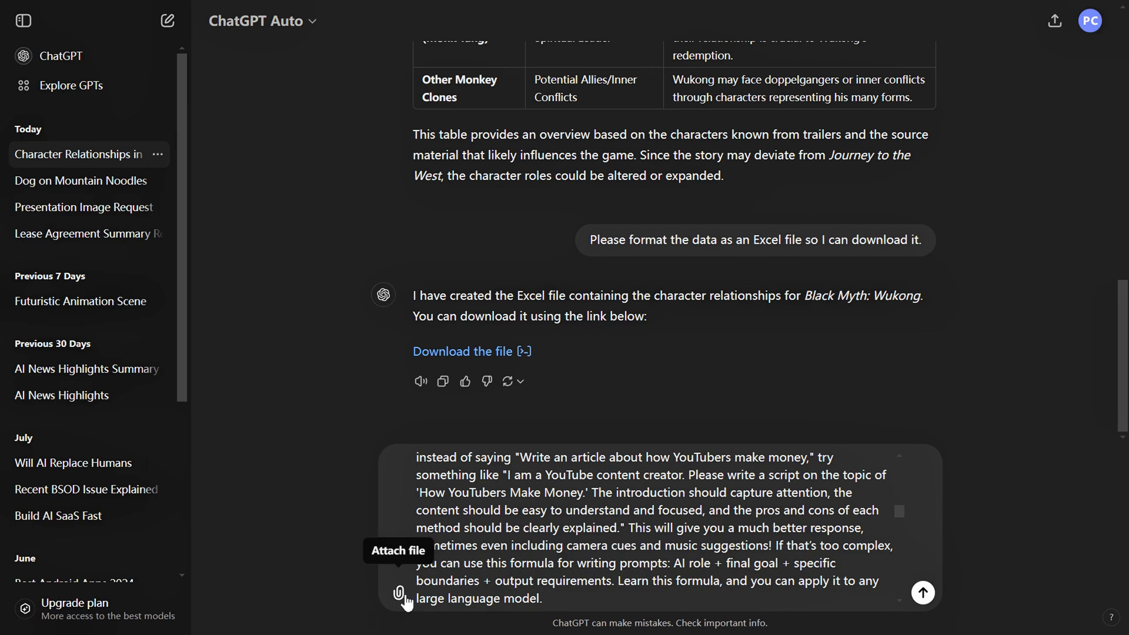
{"action": "left_click", "coordinate": [400, 594]}
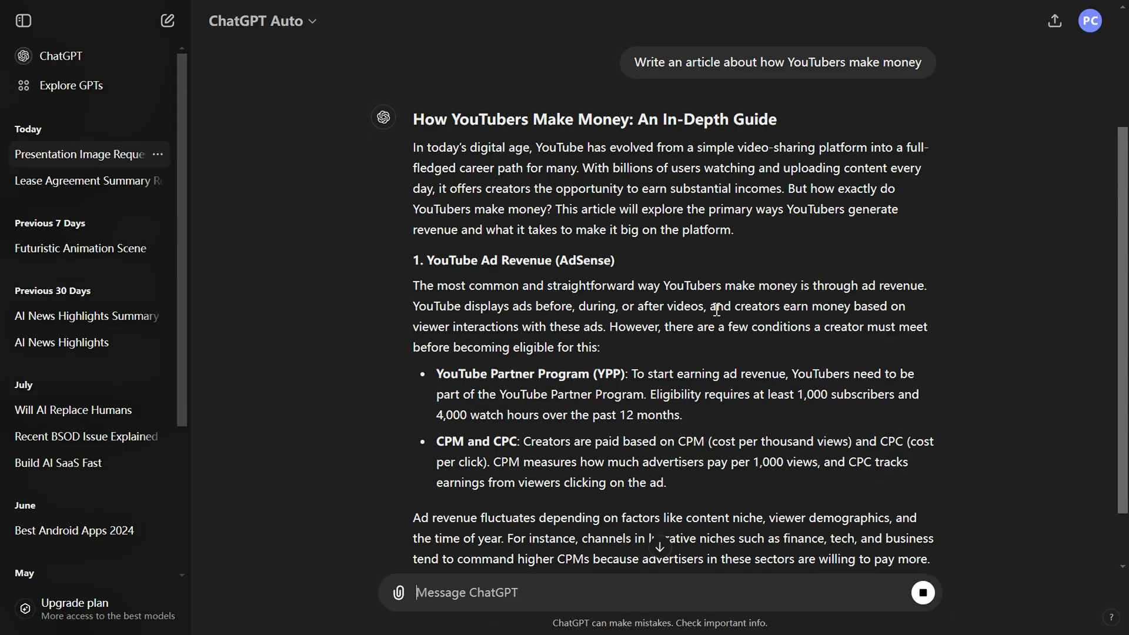
Step: Set the custom instructions to "I am a YouTube video blogger and my hobby is games. I hope you will search for games first when you answer."
{"action": "scroll", "coordinate": [631, 430], "scroll_direction": "down", "scroll_amount": 2}
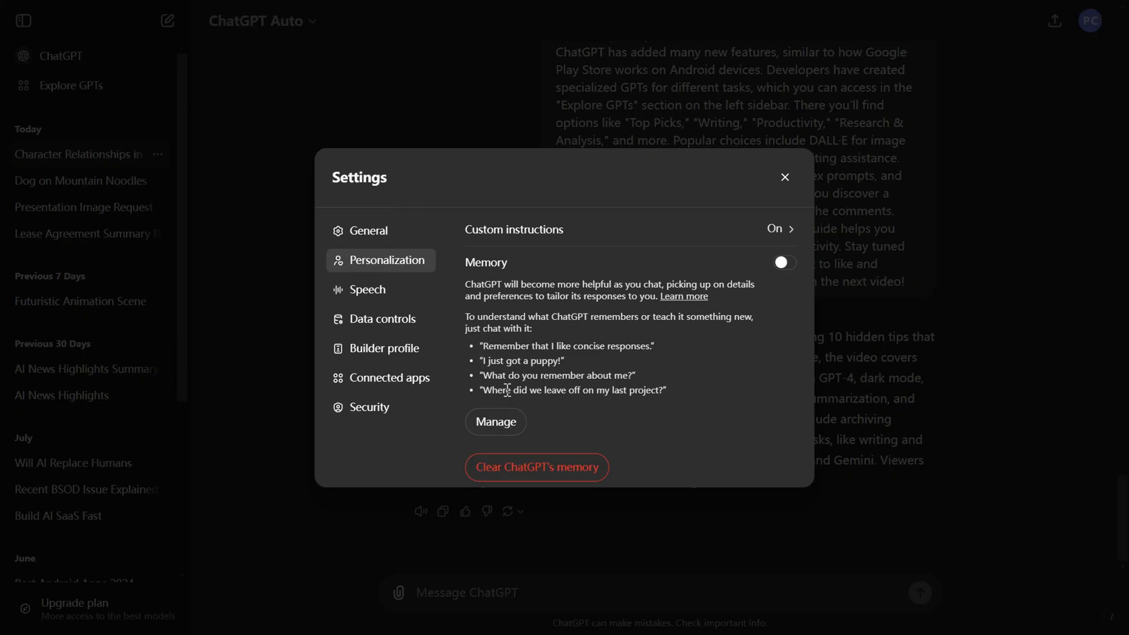
{"action": "left_click", "coordinate": [735, 241]}
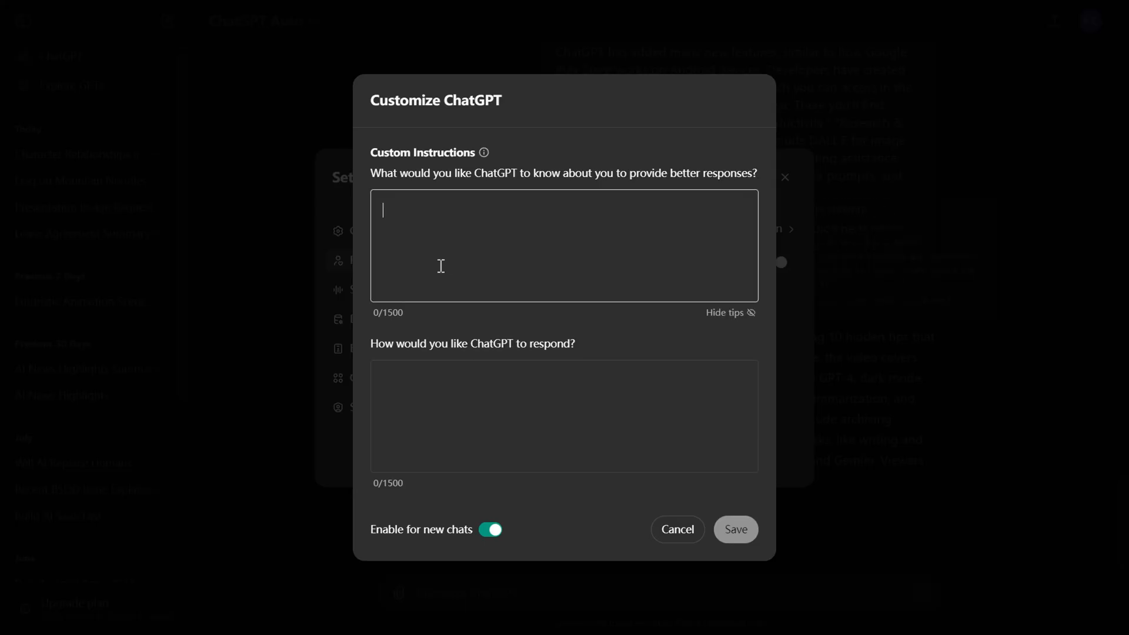
{"action": "type", "text": "I am a YouTube video blogger and my hobby is games. I hope you will search for games first when you answer."}
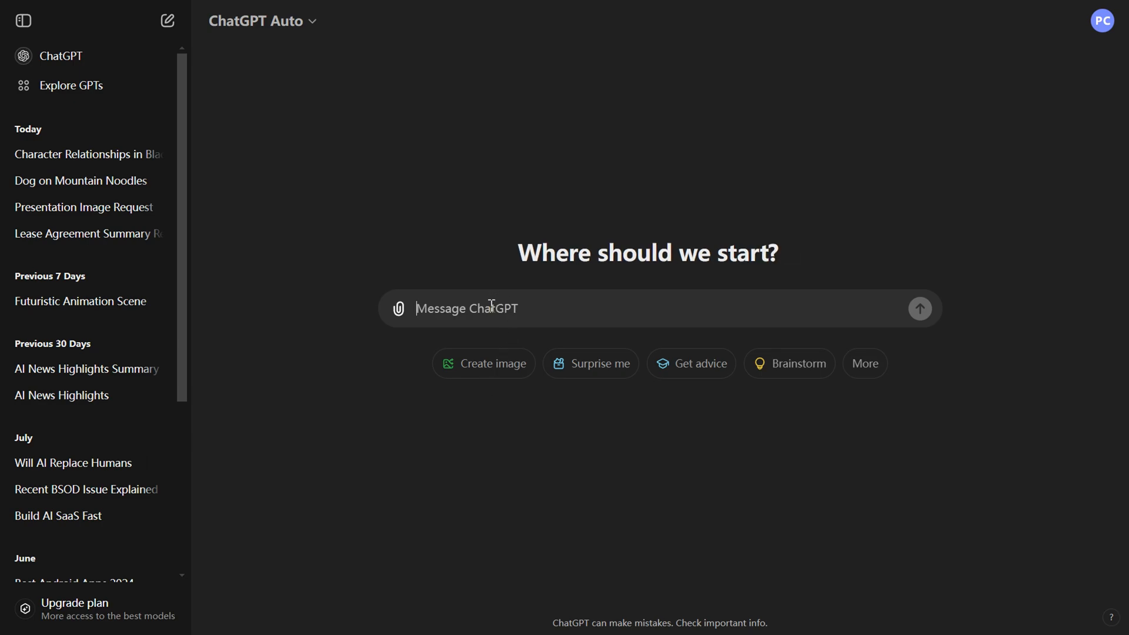
Step: Send a message in the new chat
{"action": "key", "text": "Return"}
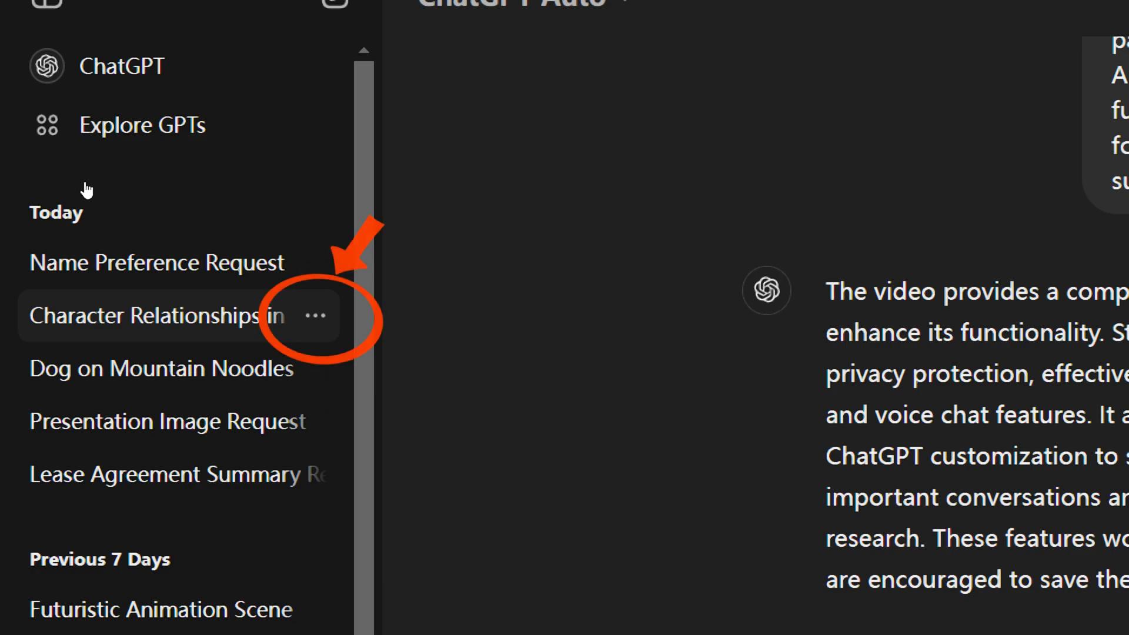
Step: Archive the Character Relationships chat and open the management list of archived chats in the settings
{"action": "left_click", "coordinate": [316, 316]}
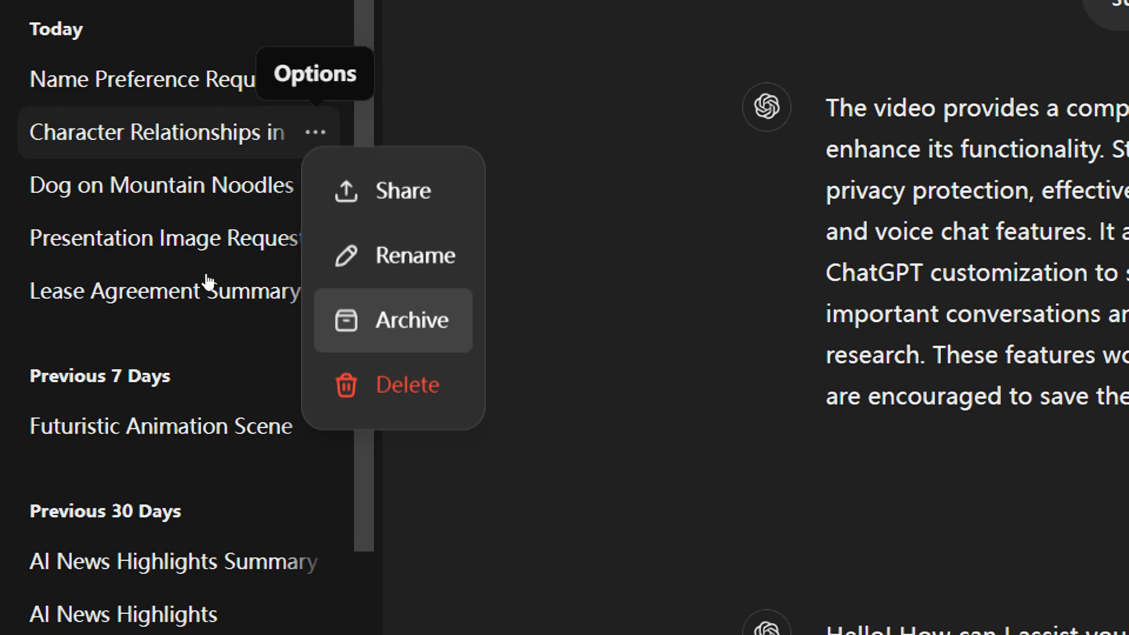
{"action": "left_click", "coordinate": [1091, 20]}
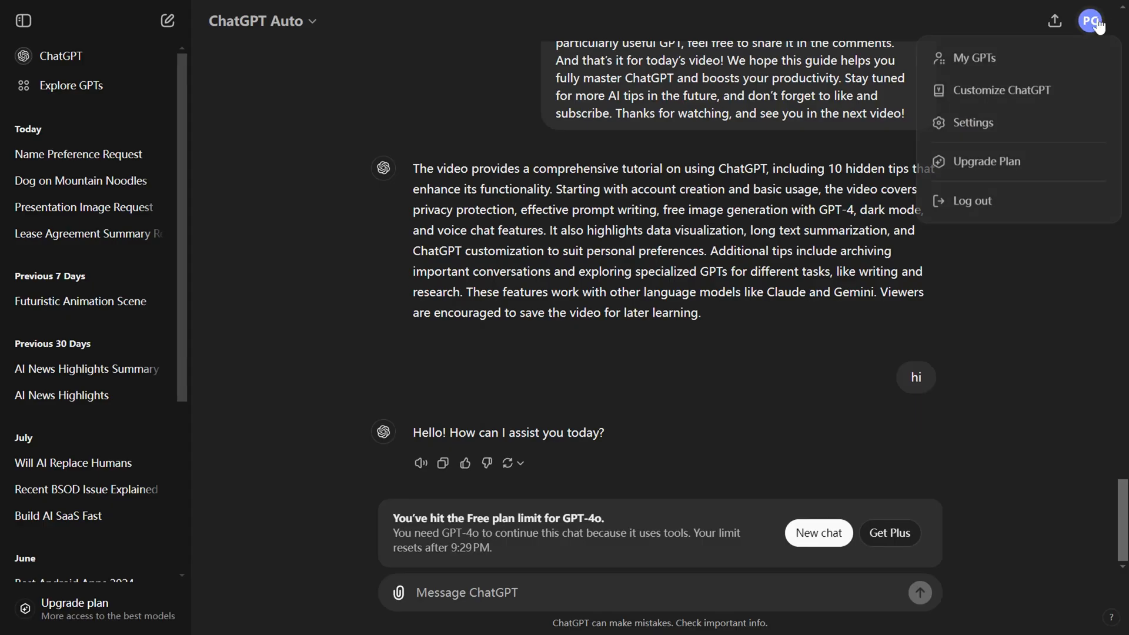
{"action": "left_click", "coordinate": [1007, 121]}
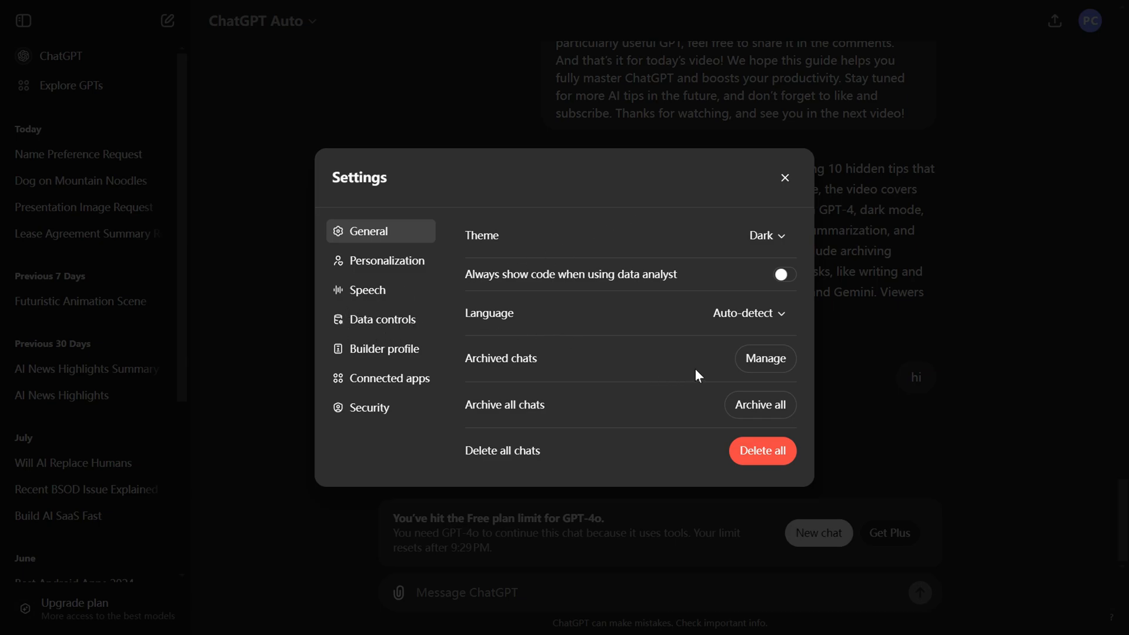
{"action": "left_click", "coordinate": [786, 363]}
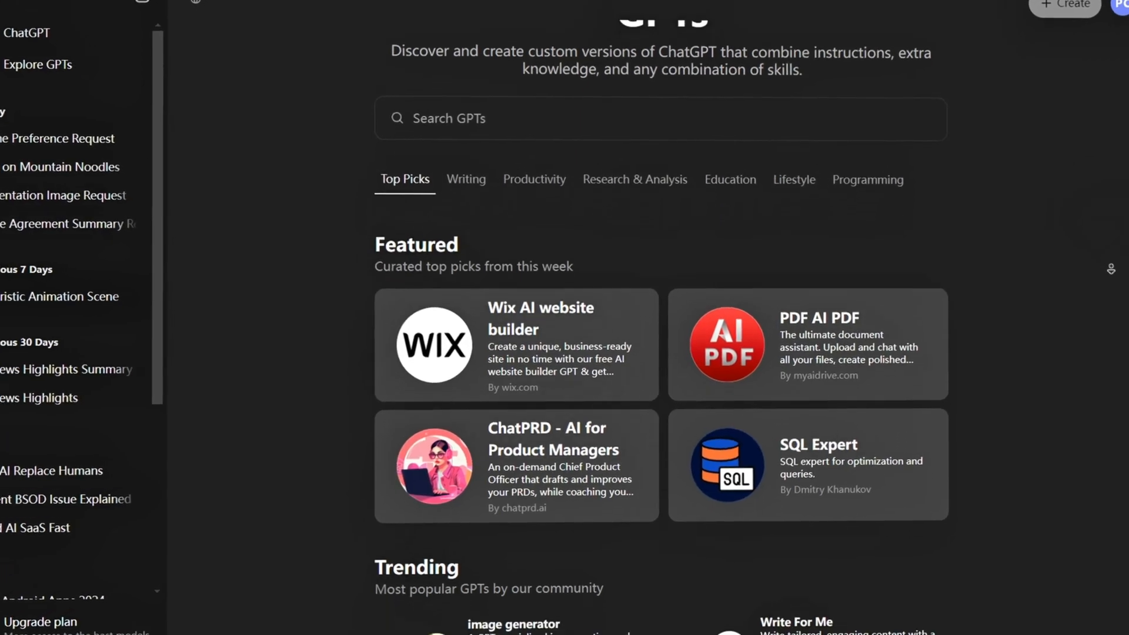
Step: Browse the Featured and Trending sections of the GPTs directory
{"action": "scroll", "coordinate": [663, 353], "scroll_direction": "down", "scroll_amount": 5}
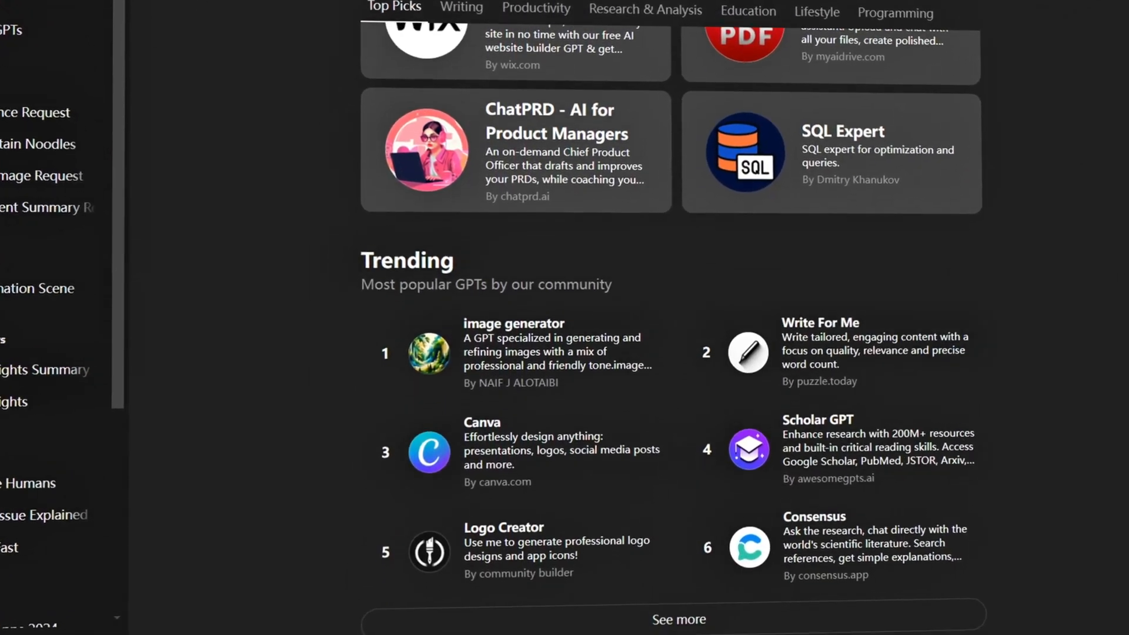
Step: Browse the GPTs directory's By ChatGPT and Writing sections and the Productivity, Research & Analysis, Education, Lifestyle and Programming categories
{"action": "scroll", "coordinate": [663, 353], "scroll_direction": "down", "scroll_amount": 5}
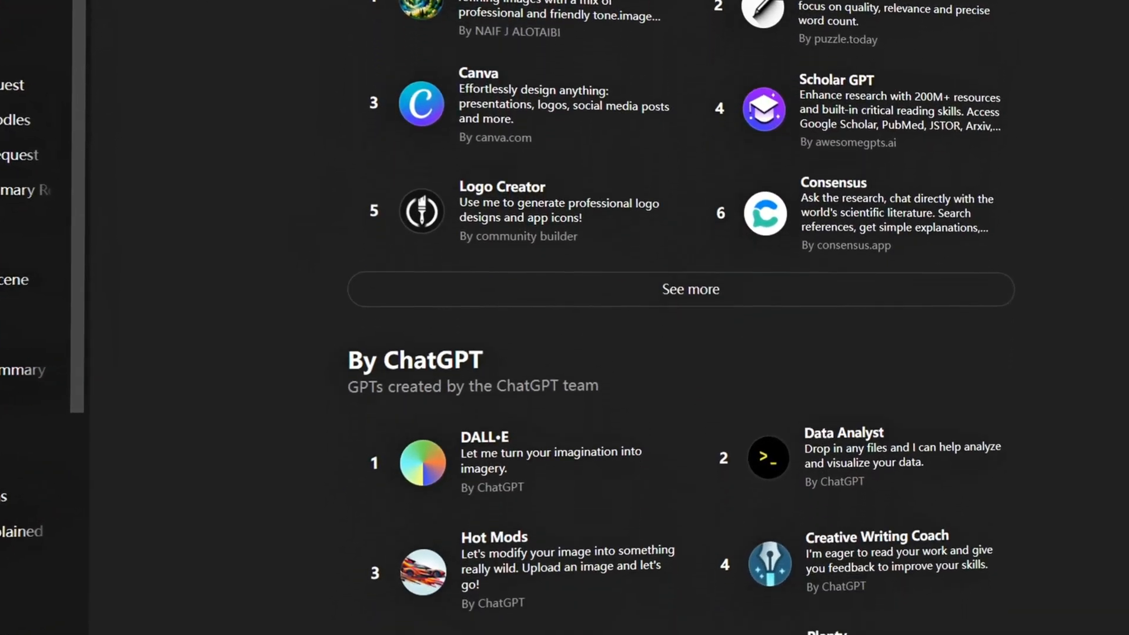
{"action": "scroll", "coordinate": [664, 353], "scroll_direction": "down", "scroll_amount": 5}
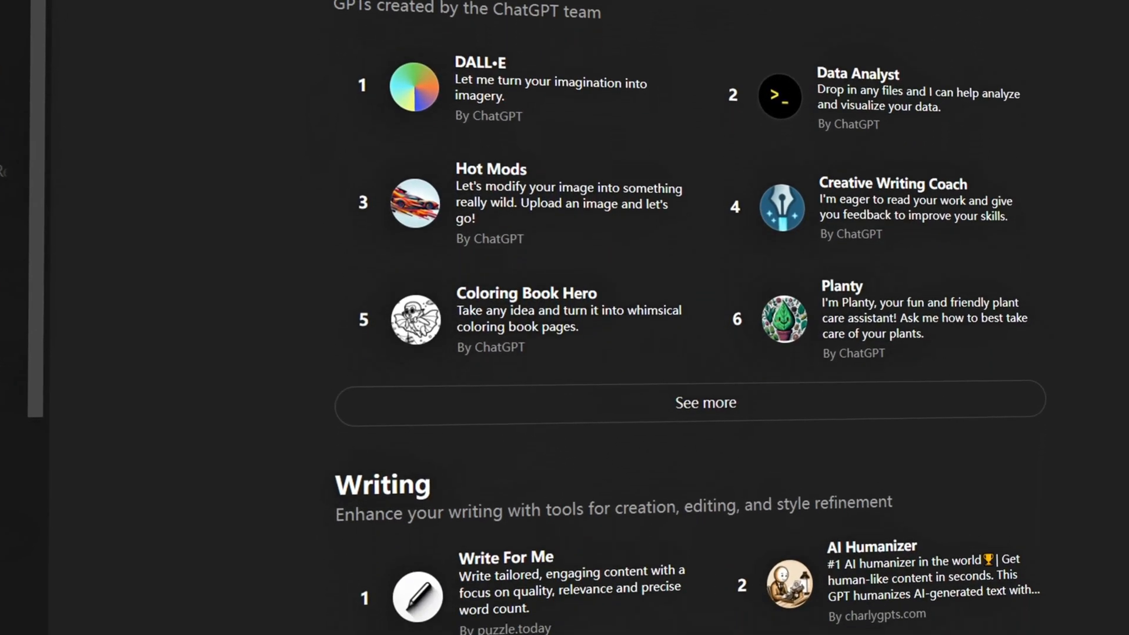
{"action": "scroll", "coordinate": [663, 353], "scroll_direction": "down", "scroll_amount": 5}
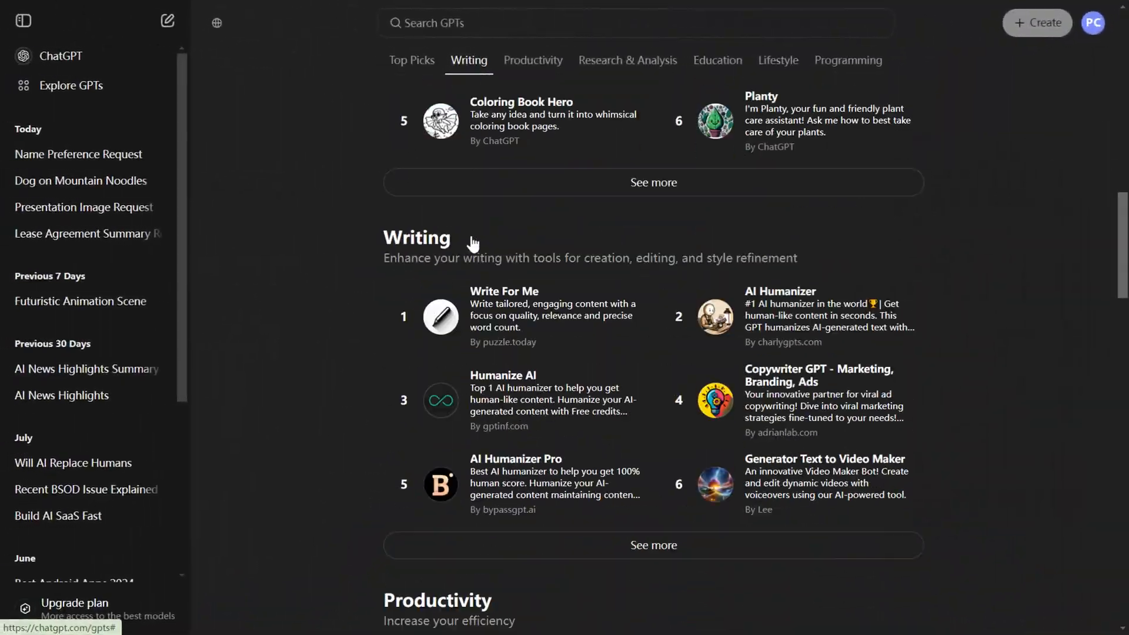
{"action": "left_click", "coordinate": [535, 64]}
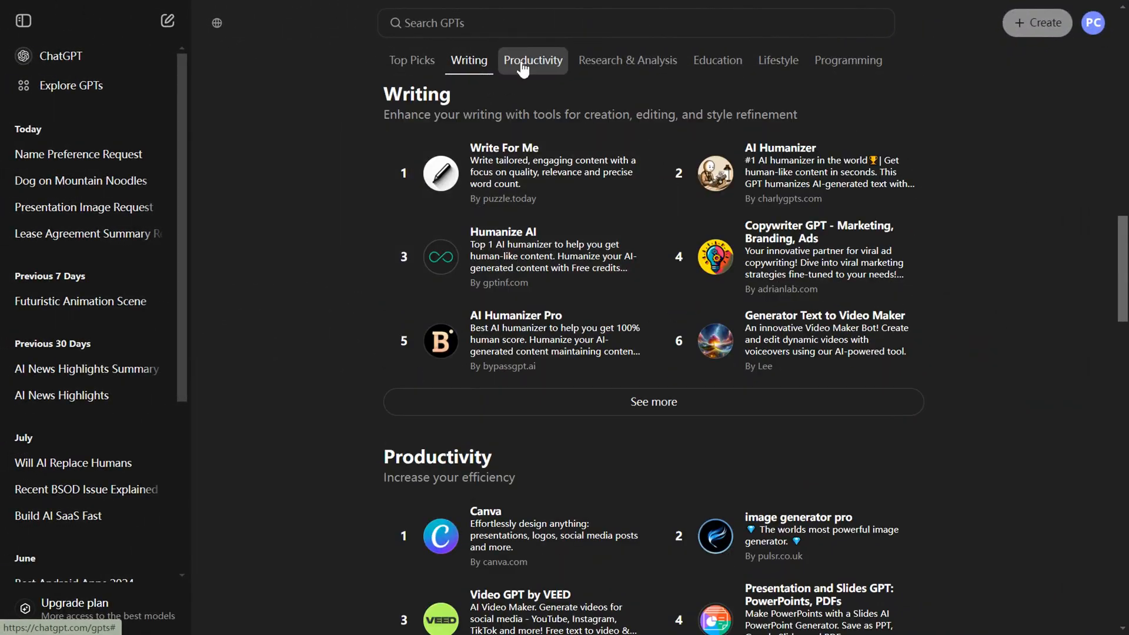
{"action": "left_click", "coordinate": [676, 66]}
{"action": "left_click", "coordinate": [716, 64]}
{"action": "left_click", "coordinate": [792, 65]}
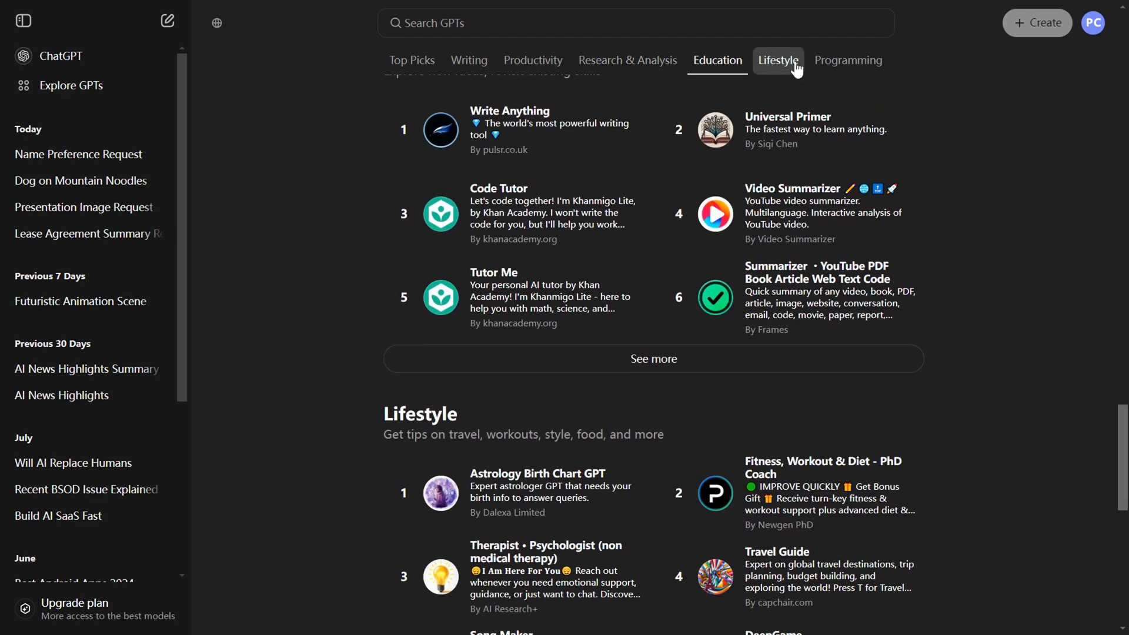
{"action": "left_click", "coordinate": [826, 67]}
Step: Start a chat with the DALL·E GPT from the By ChatGPT section and preview the Ink wash style suggestion
{"action": "scroll", "coordinate": [487, 269], "scroll_direction": "up", "scroll_amount": 20}
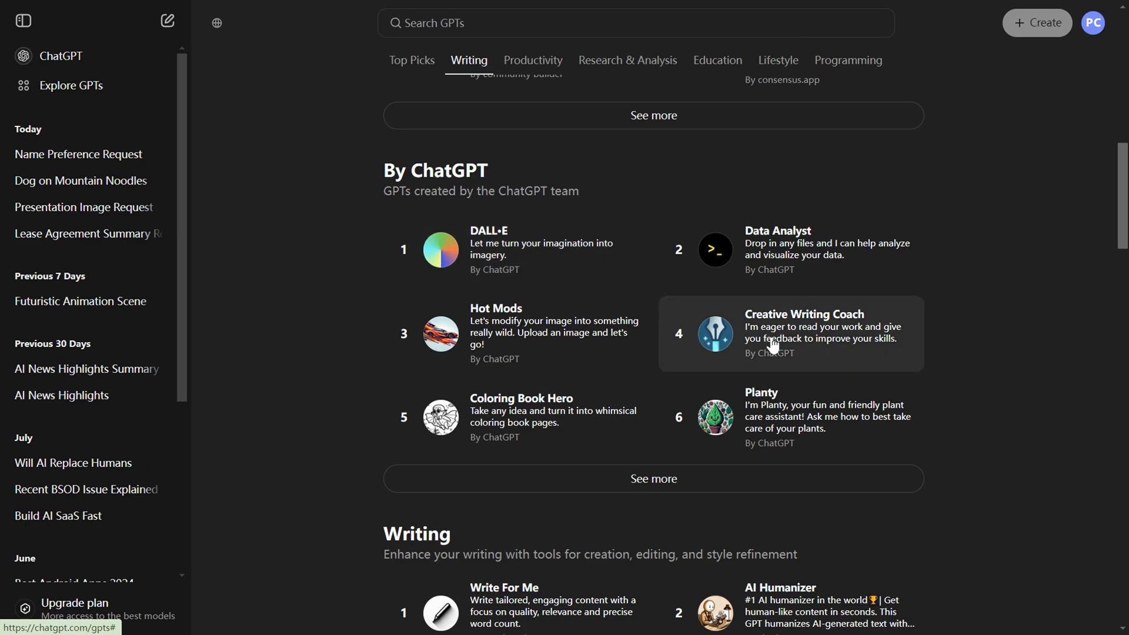
{"action": "left_click", "coordinate": [576, 271]}
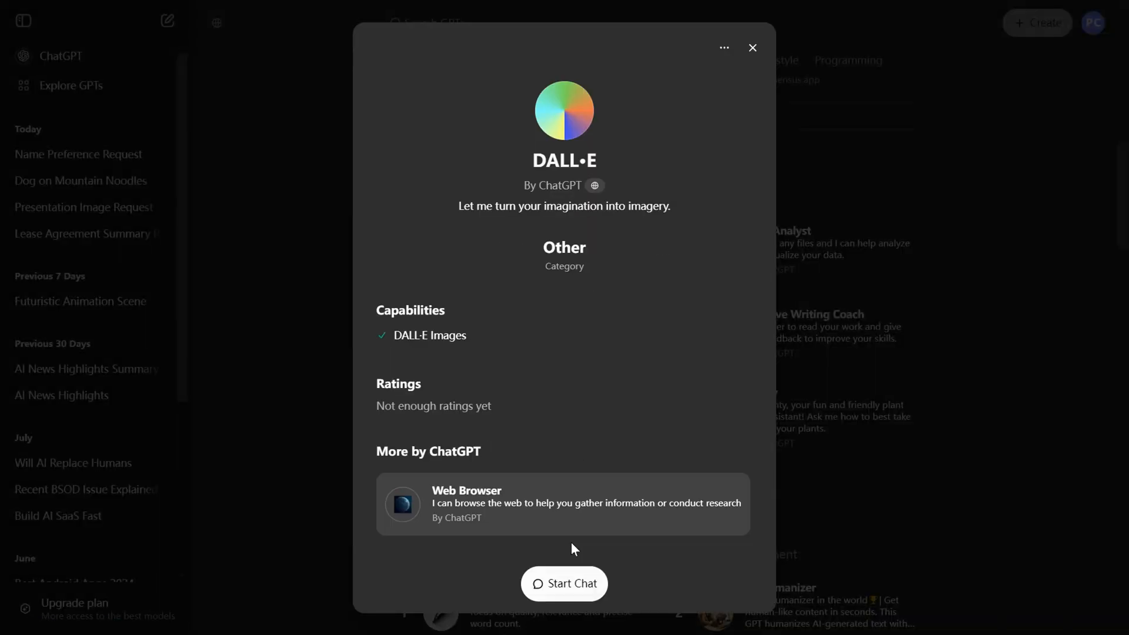
{"action": "left_click", "coordinate": [559, 584]}
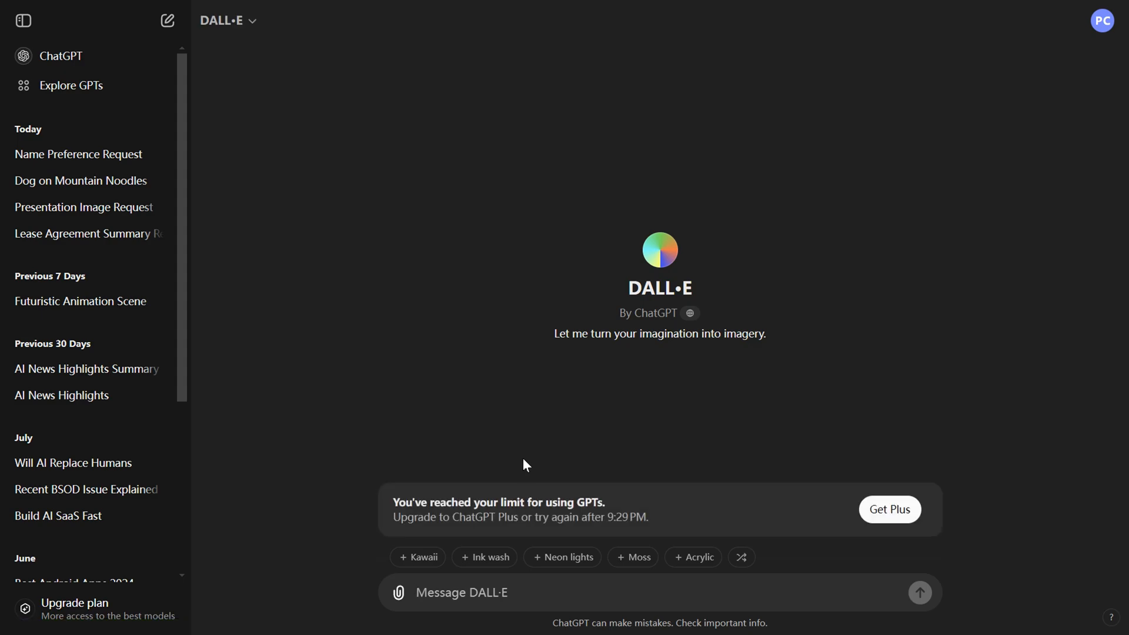
{"action": "mouse_move", "coordinate": [492, 570]}
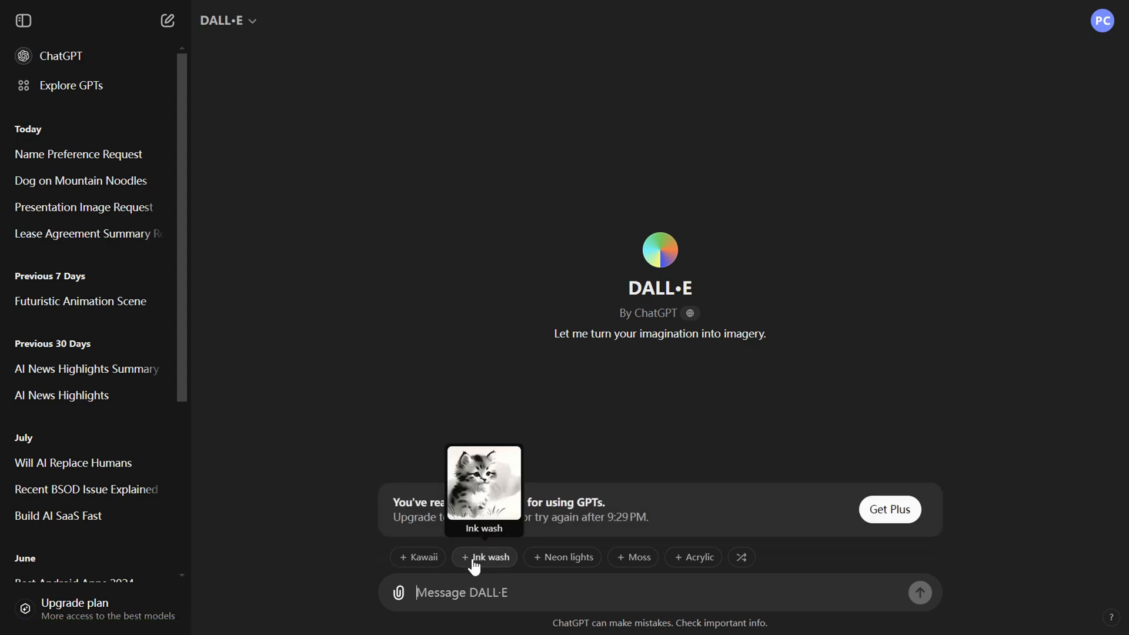